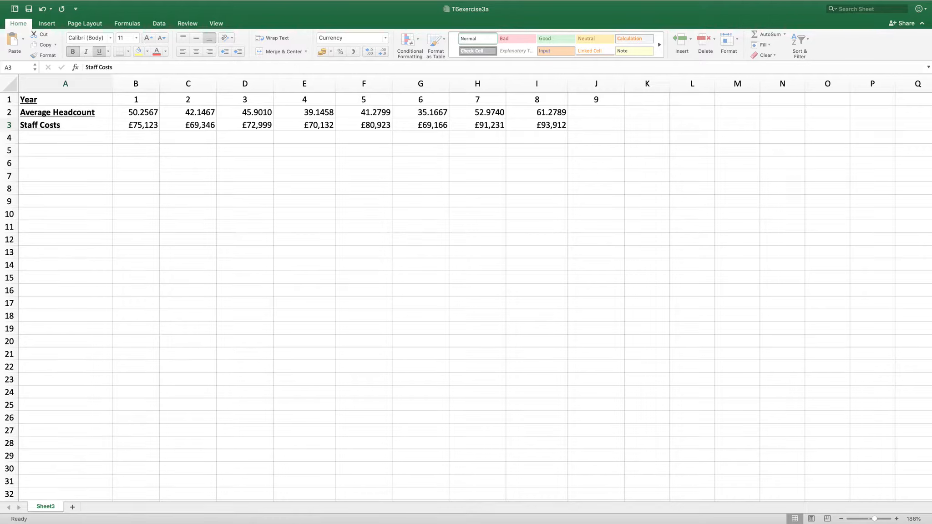
Enter the label "Rounded Headcount" in cell A5
click(65, 150)
click(65, 150)
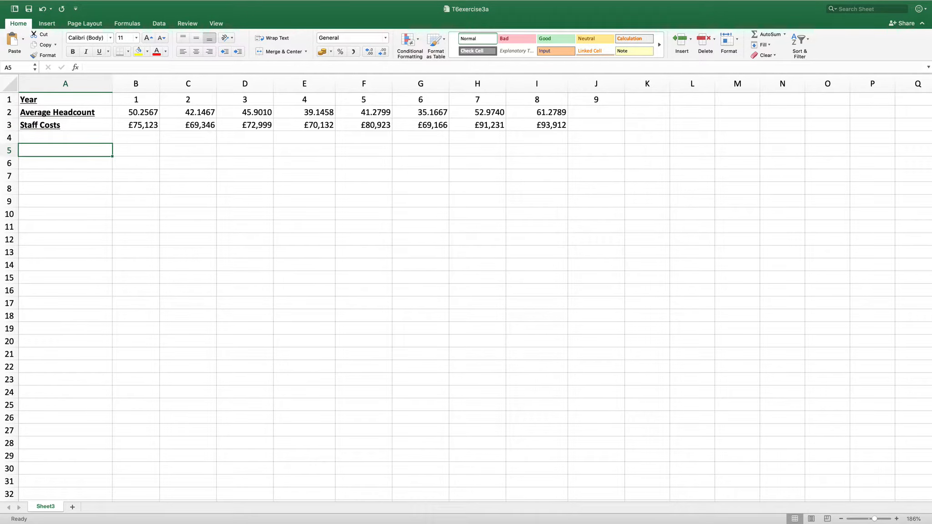
text(Rounded Headcount)
key(Return)
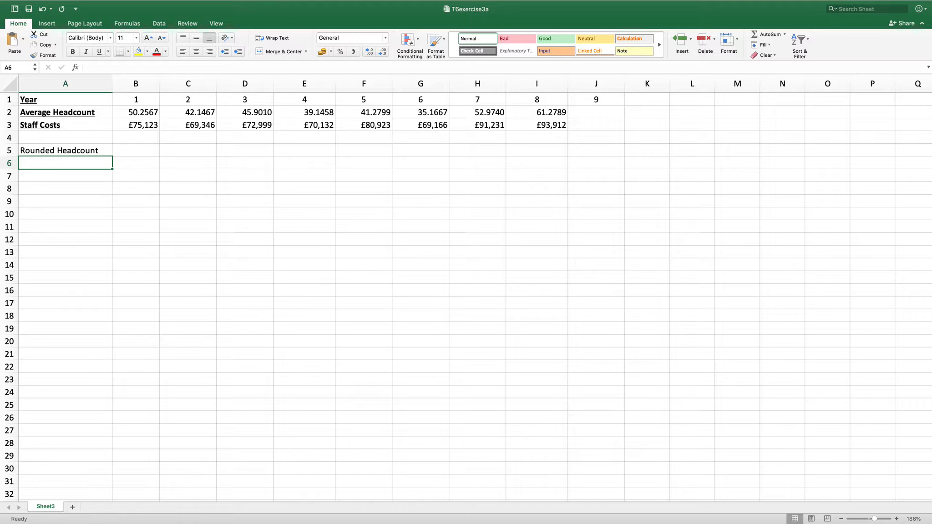
Find the ROUNDDOWN function in the Formula Builder and insert it in cell B5
scroll(475, 297, down, 1)
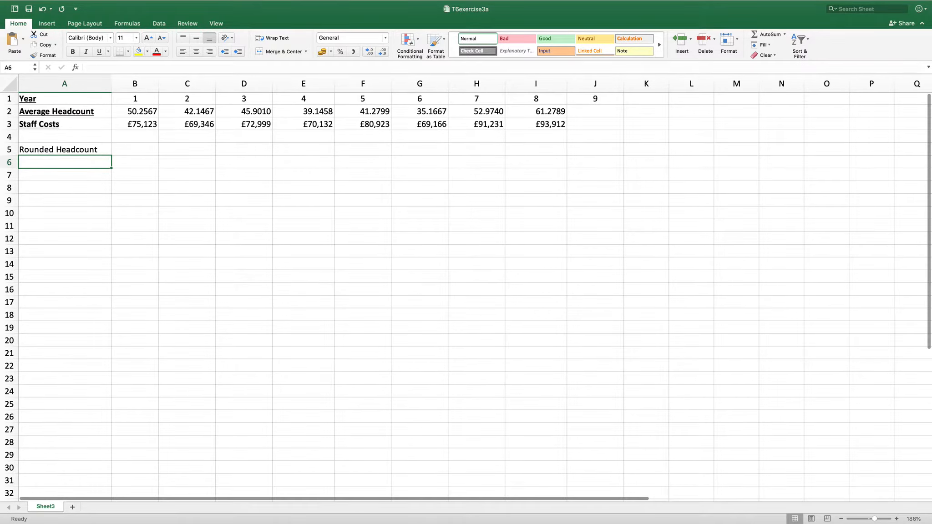
click(135, 149)
scroll(134, 149, up, 1)
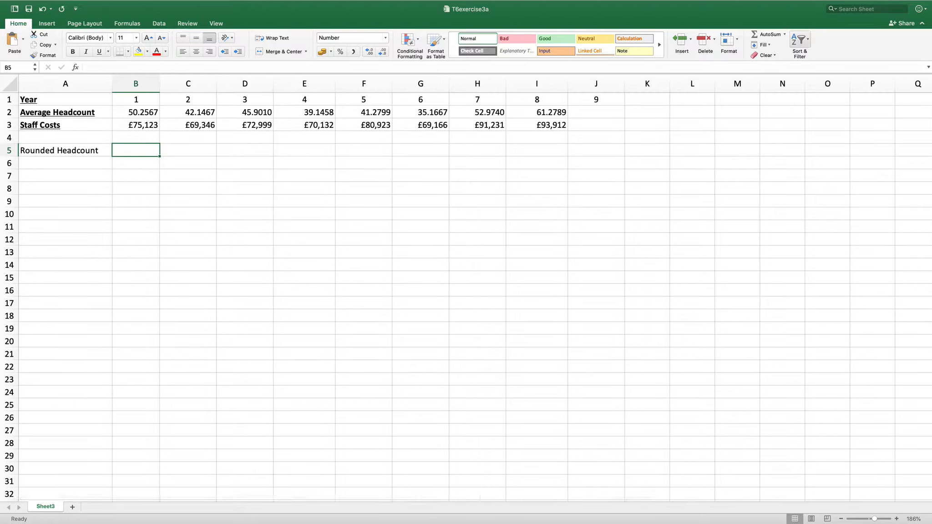
click(785, 35)
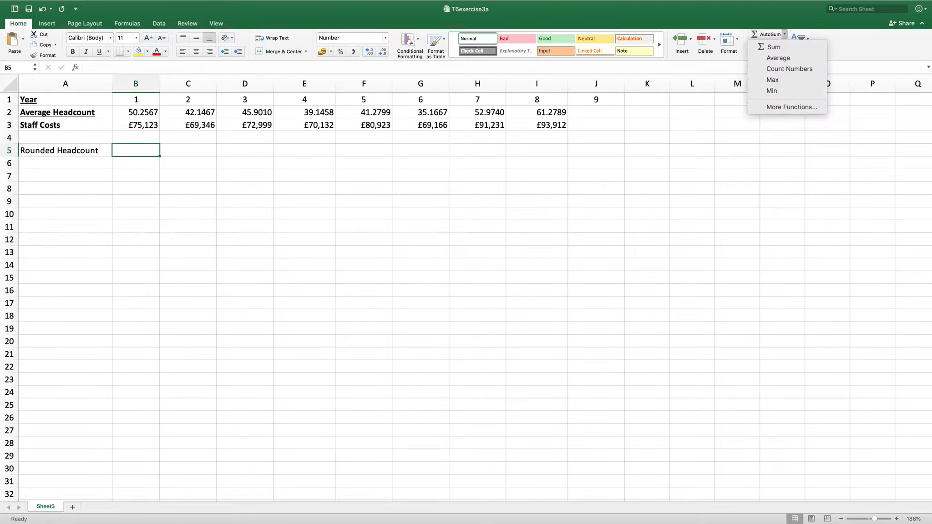
click(792, 107)
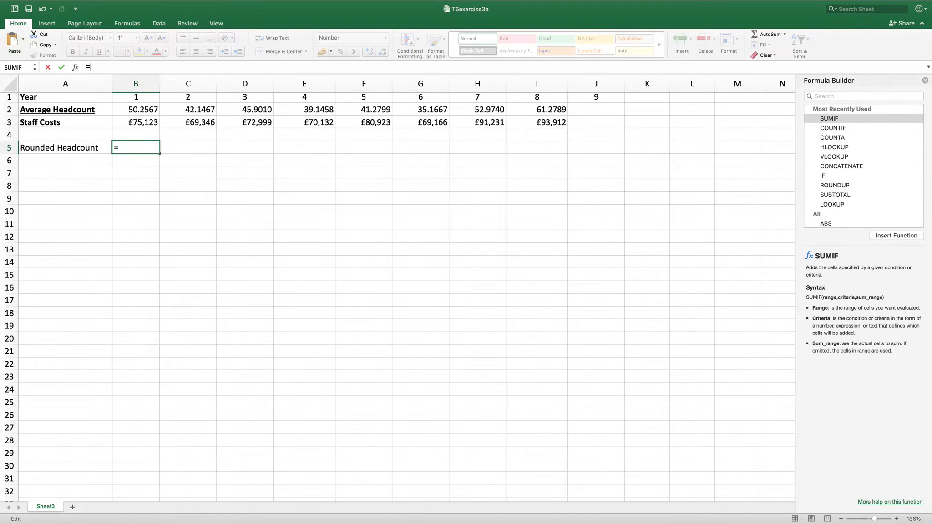
text(roun)
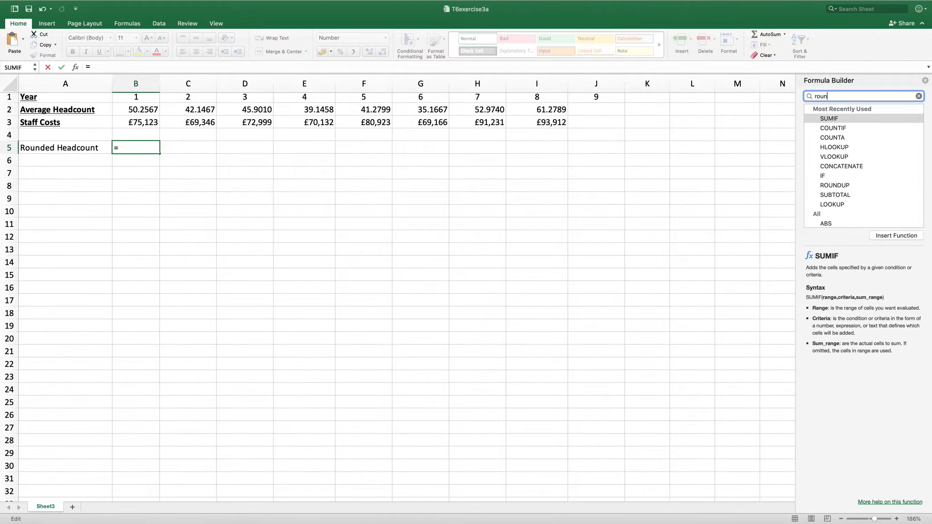
text(ddown)
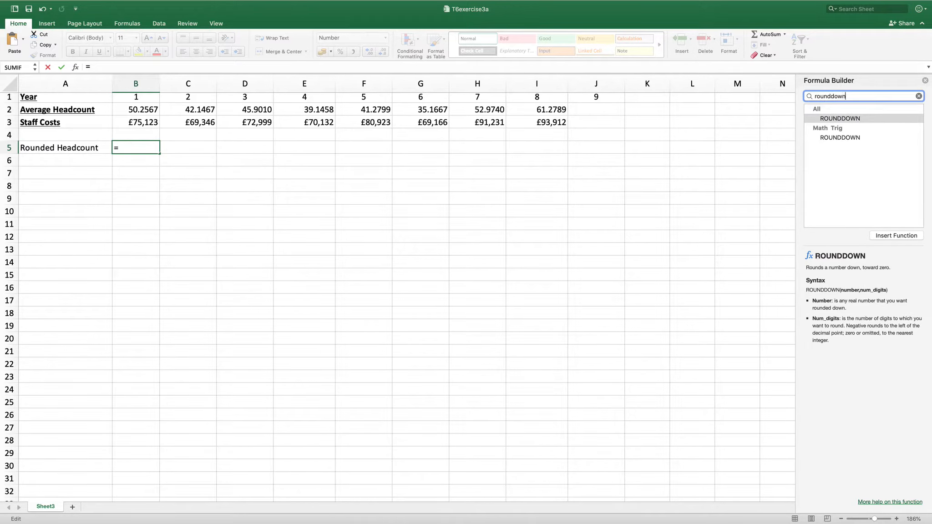
double_click(841, 118)
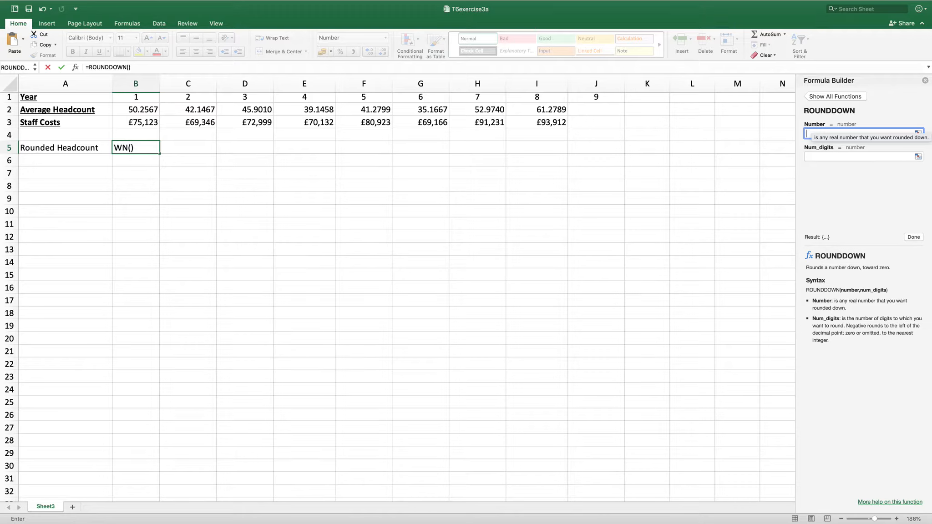
Set ROUNDDOWN to round B2 to 1 digit, and fill the formula from B5 across to I5
click(151, 110)
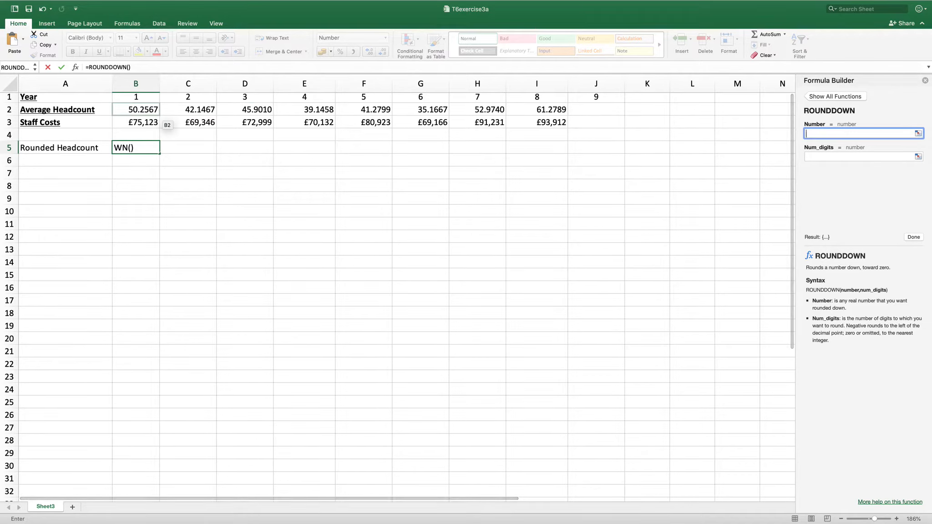
click(838, 157)
text(1)
key(Return)
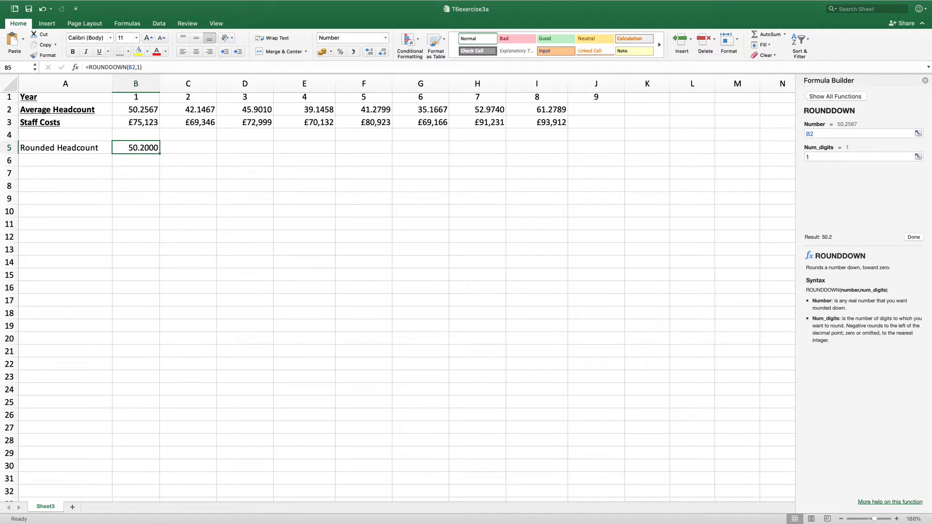
drag(160, 153, 567, 150)
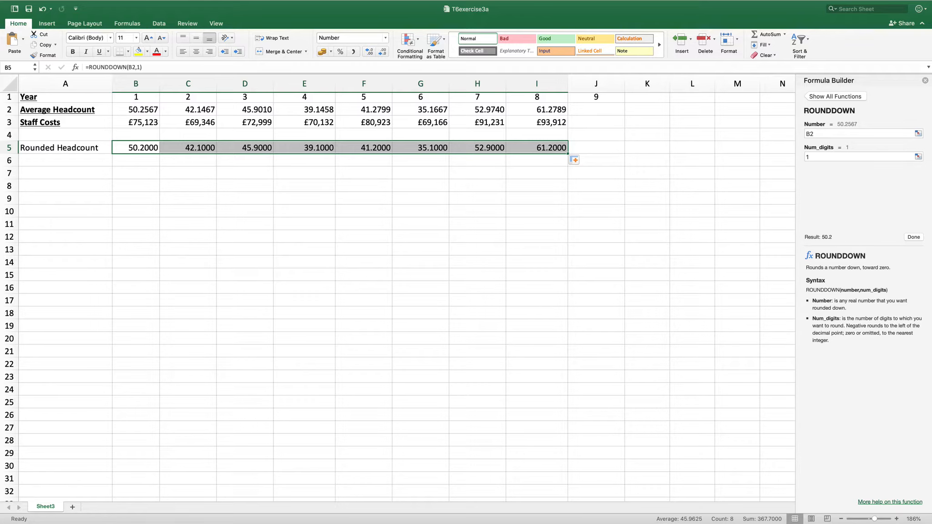
Format the Rounded Headcount values in B5:I5 as numbers with 2 decimal places
scroll(407, 291, down, 1)
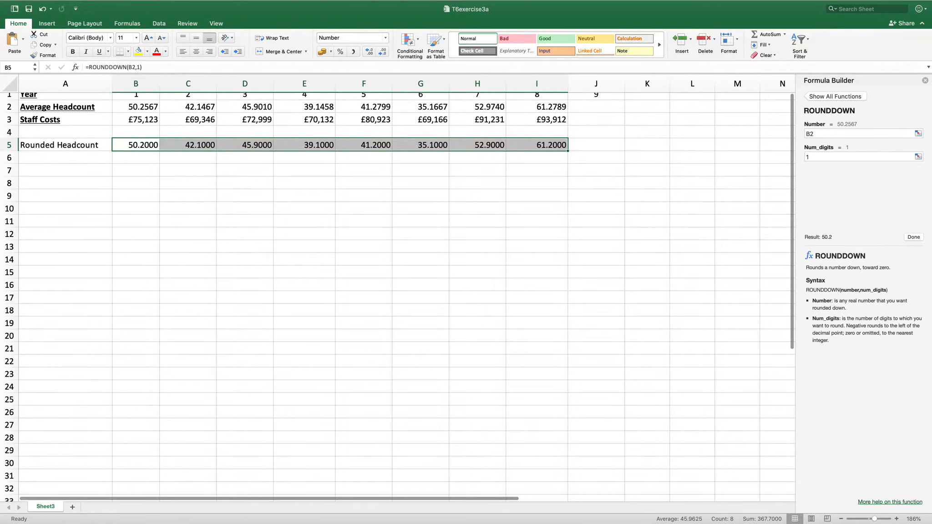
right_click(460, 143)
click(492, 281)
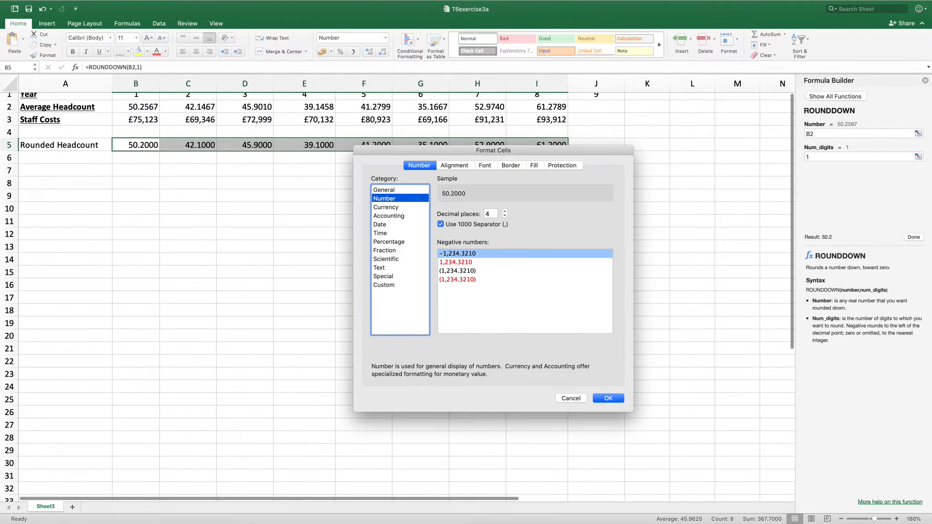
key(Tab)
text(2)
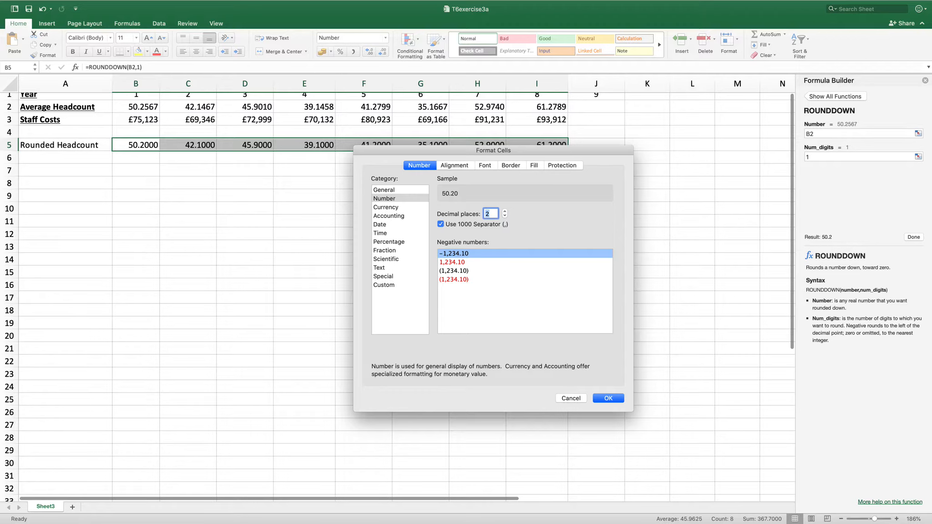
key(Return)
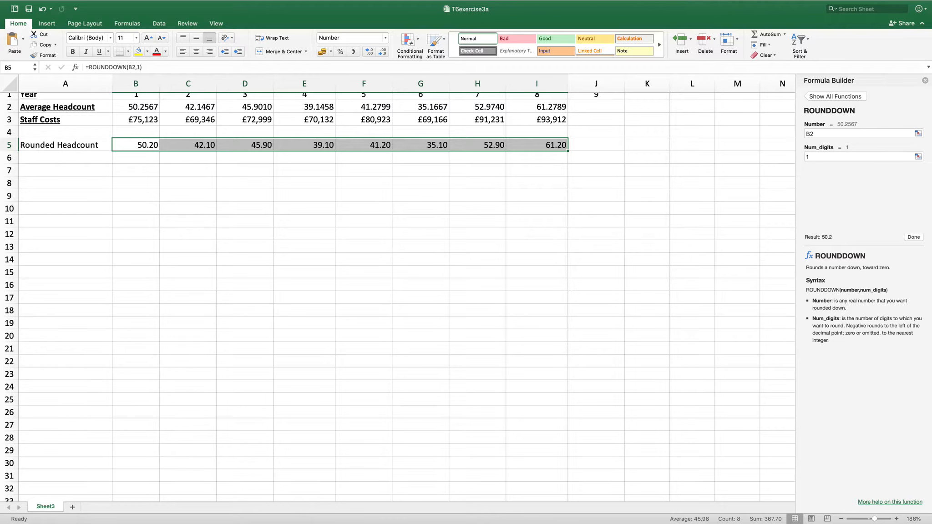
Set the number format of the Rounded Headcount values in B5:I5 to 0 decimal places
right_click(246, 147)
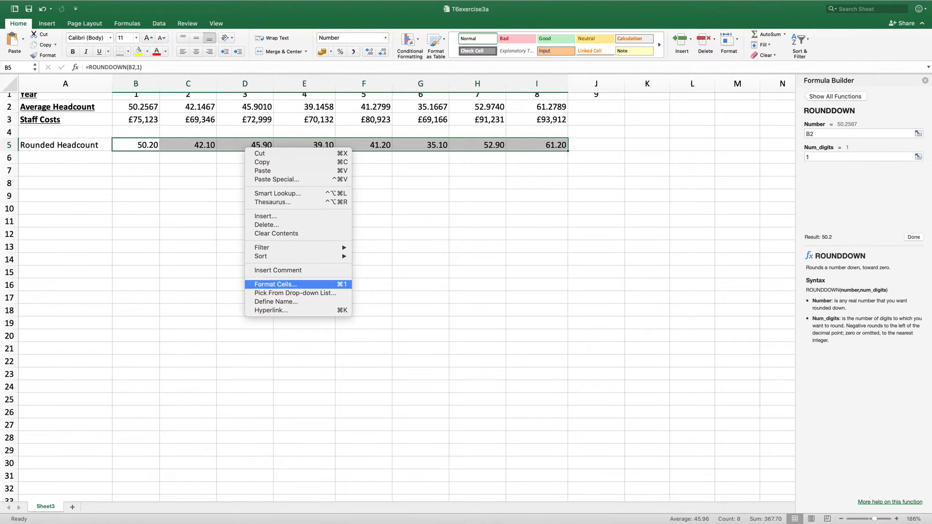
click(276, 284)
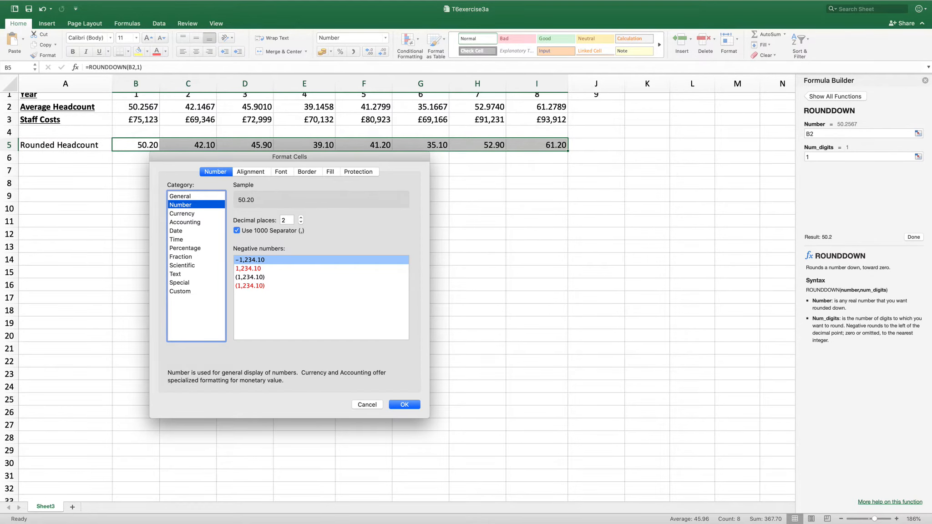
click(301, 222)
click(301, 223)
click(404, 405)
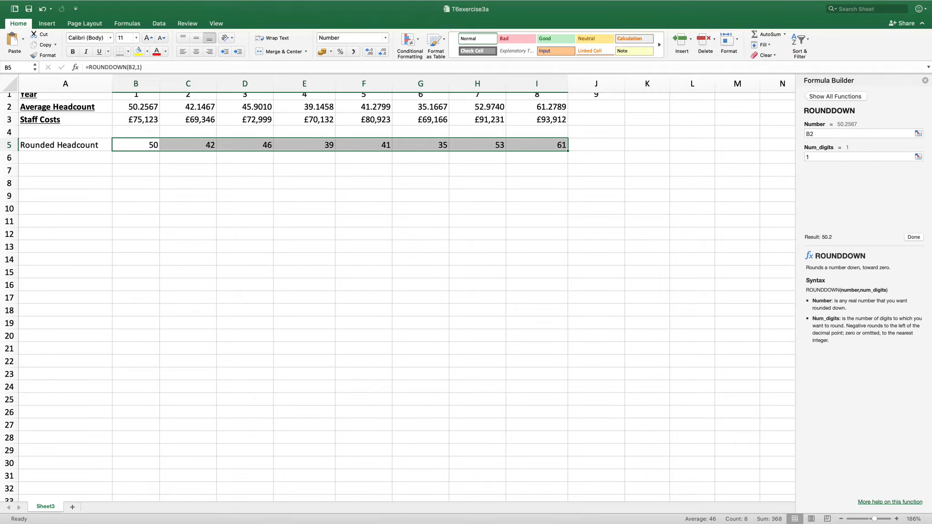
Enter the label "Rounded Staff Costs" in cell A6
click(65, 158)
text(Rounded )
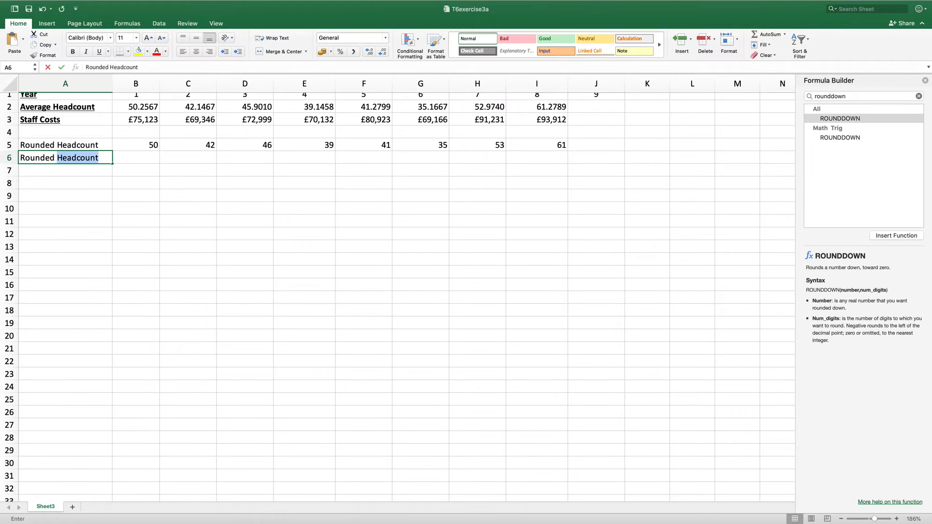
text(Staff Costs)
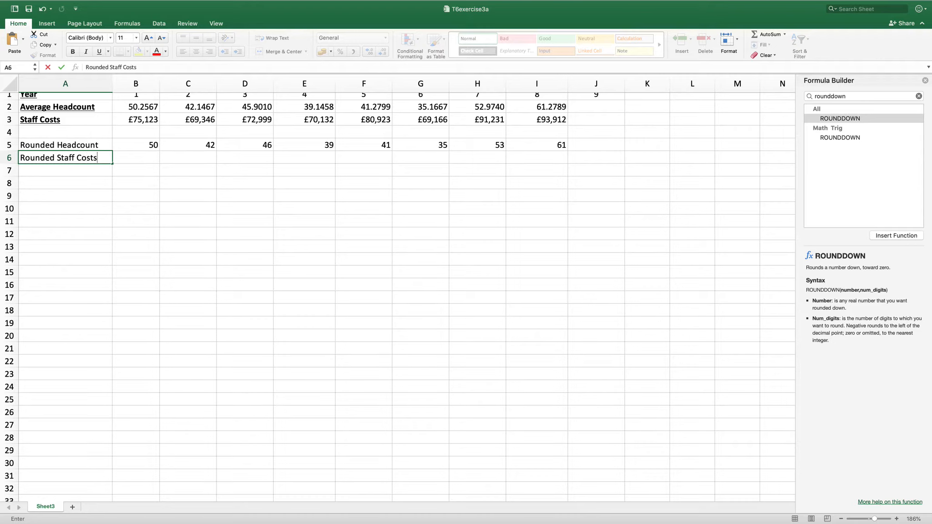
key(Tab)
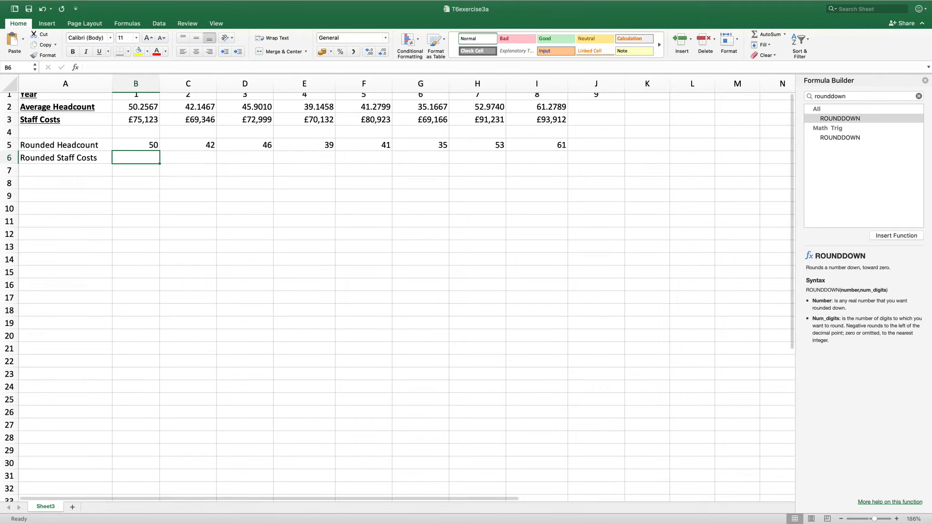
Reopen the Formula Builder for cell B6 and insert the ROUNDUP function there
click(925, 80)
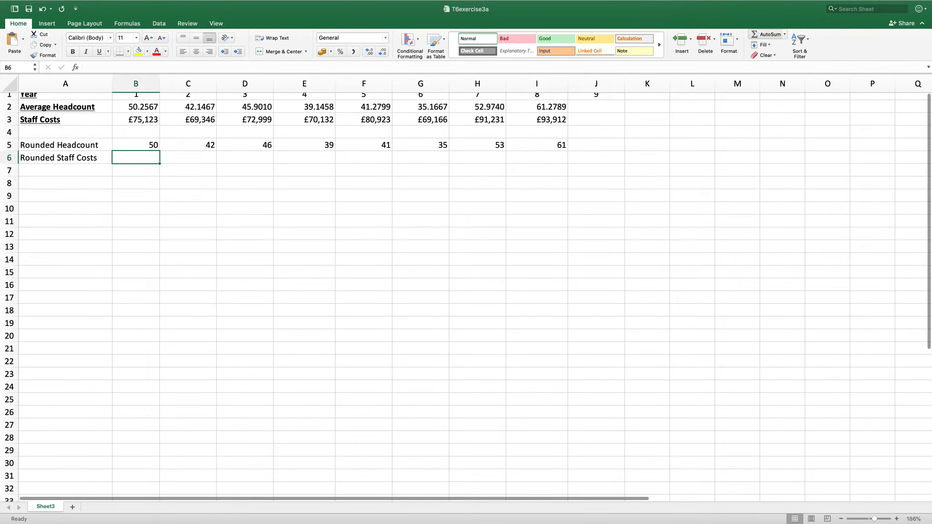
click(785, 34)
click(792, 107)
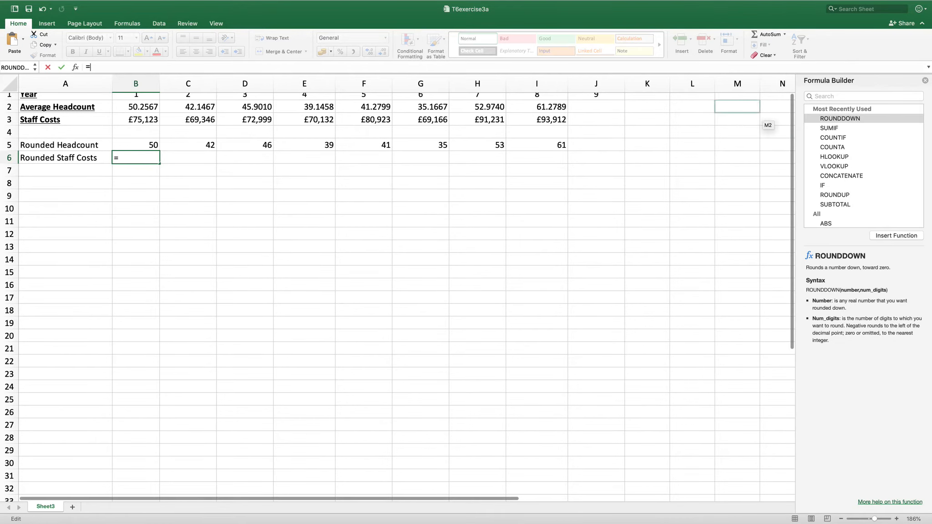
double_click(834, 194)
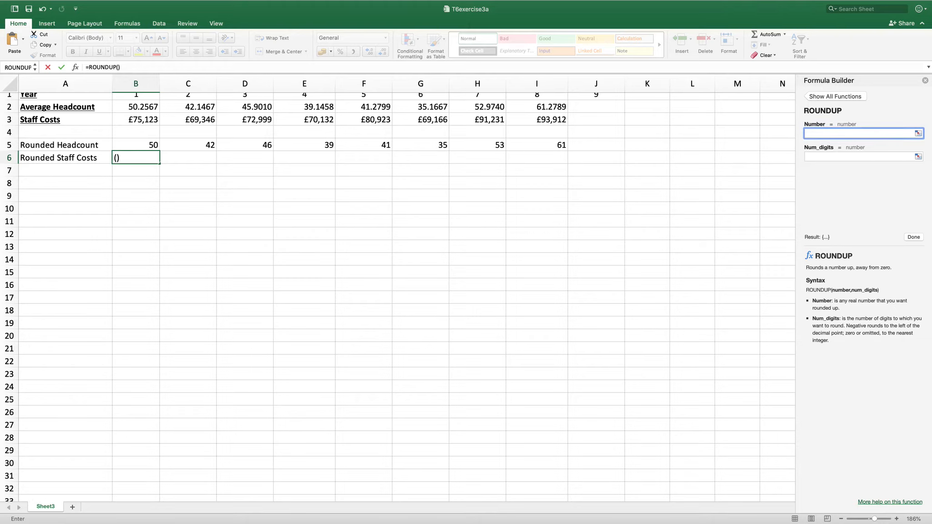
Set ROUNDUP to round B3 with -2 digits, and fill the formula from B6 across to I6
click(136, 119)
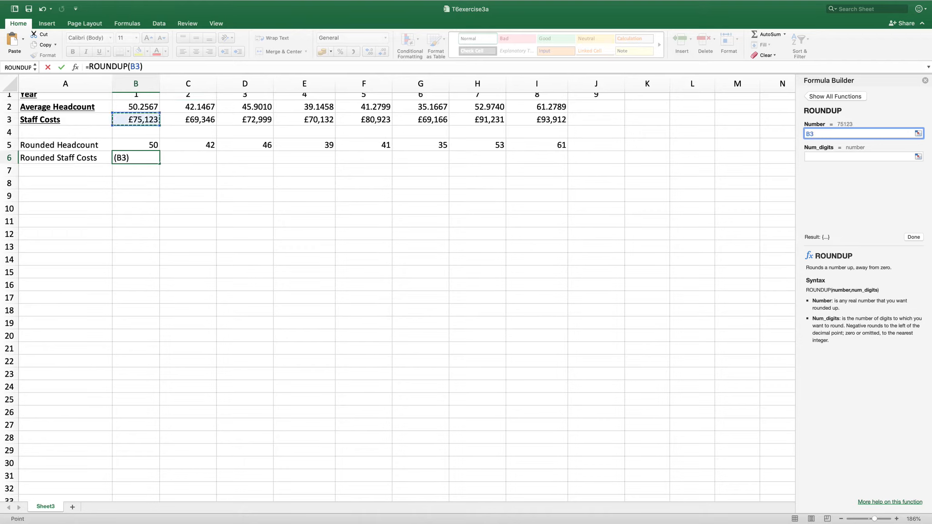
click(859, 156)
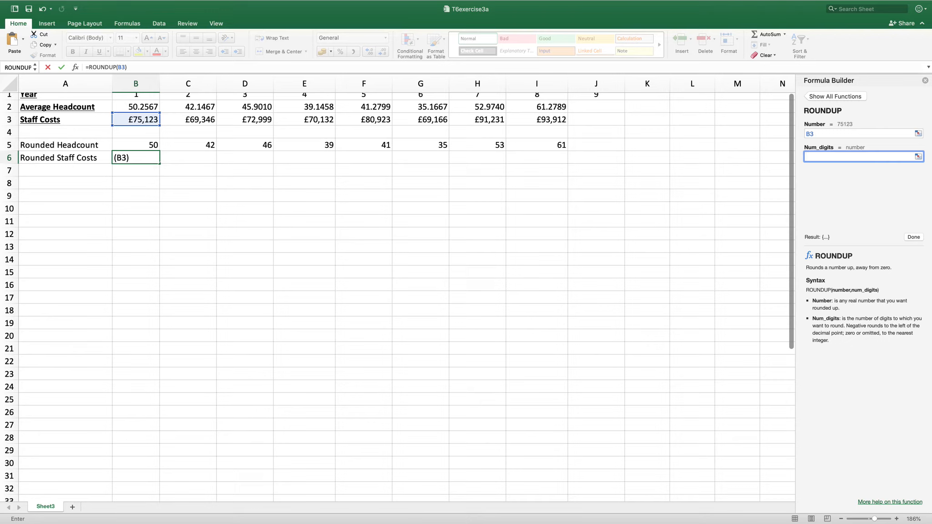
text(-2)
key(Return)
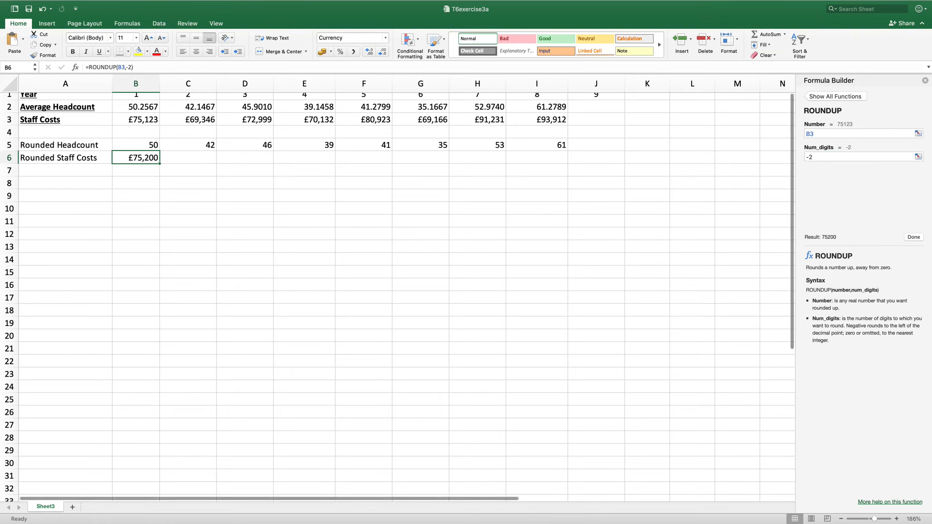
drag(160, 163, 568, 163)
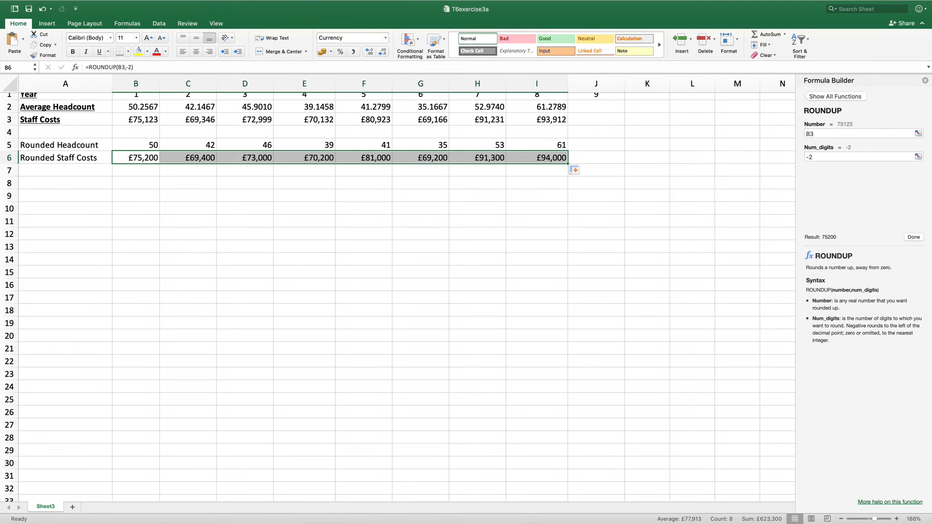
Change the number of digits in B6's ROUNDUP formula to -1 and refill it across to I6
click(136, 158)
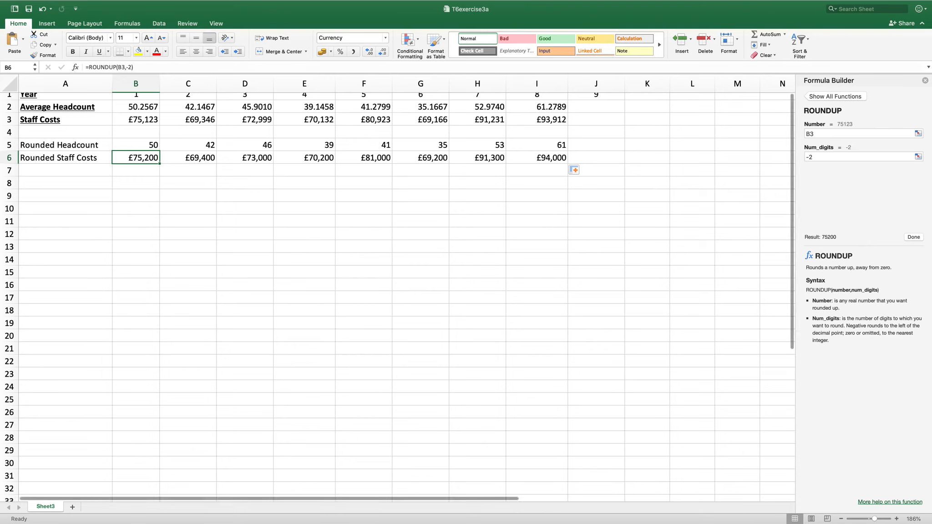
click(820, 157)
key(BackSpace)
text(1)
key(Return)
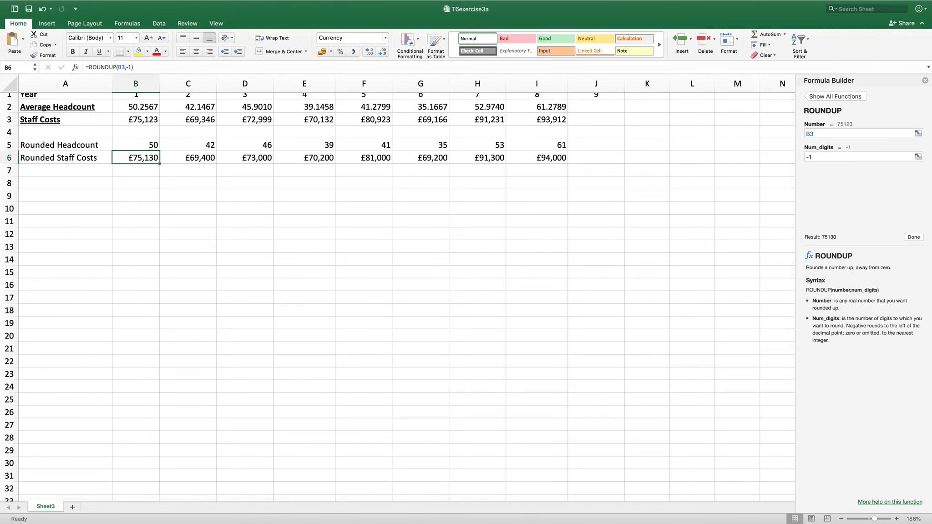
drag(160, 163, 567, 160)
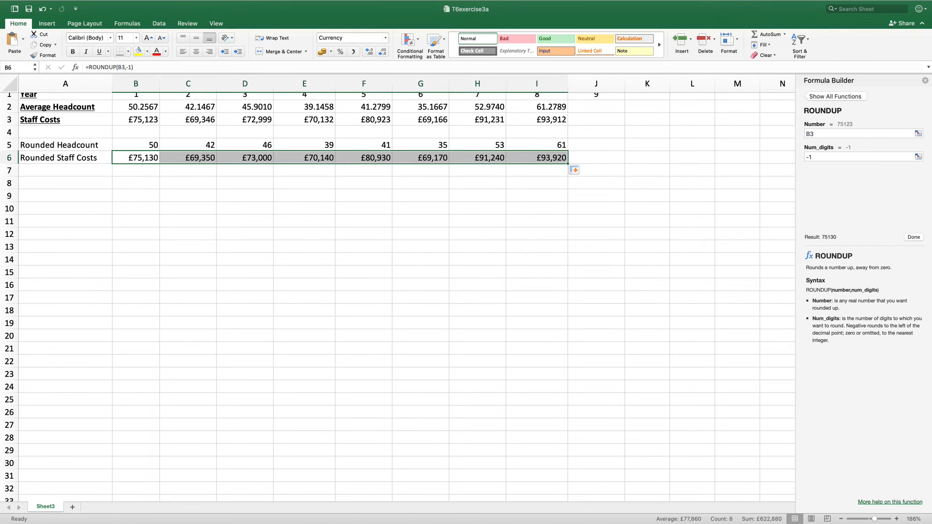